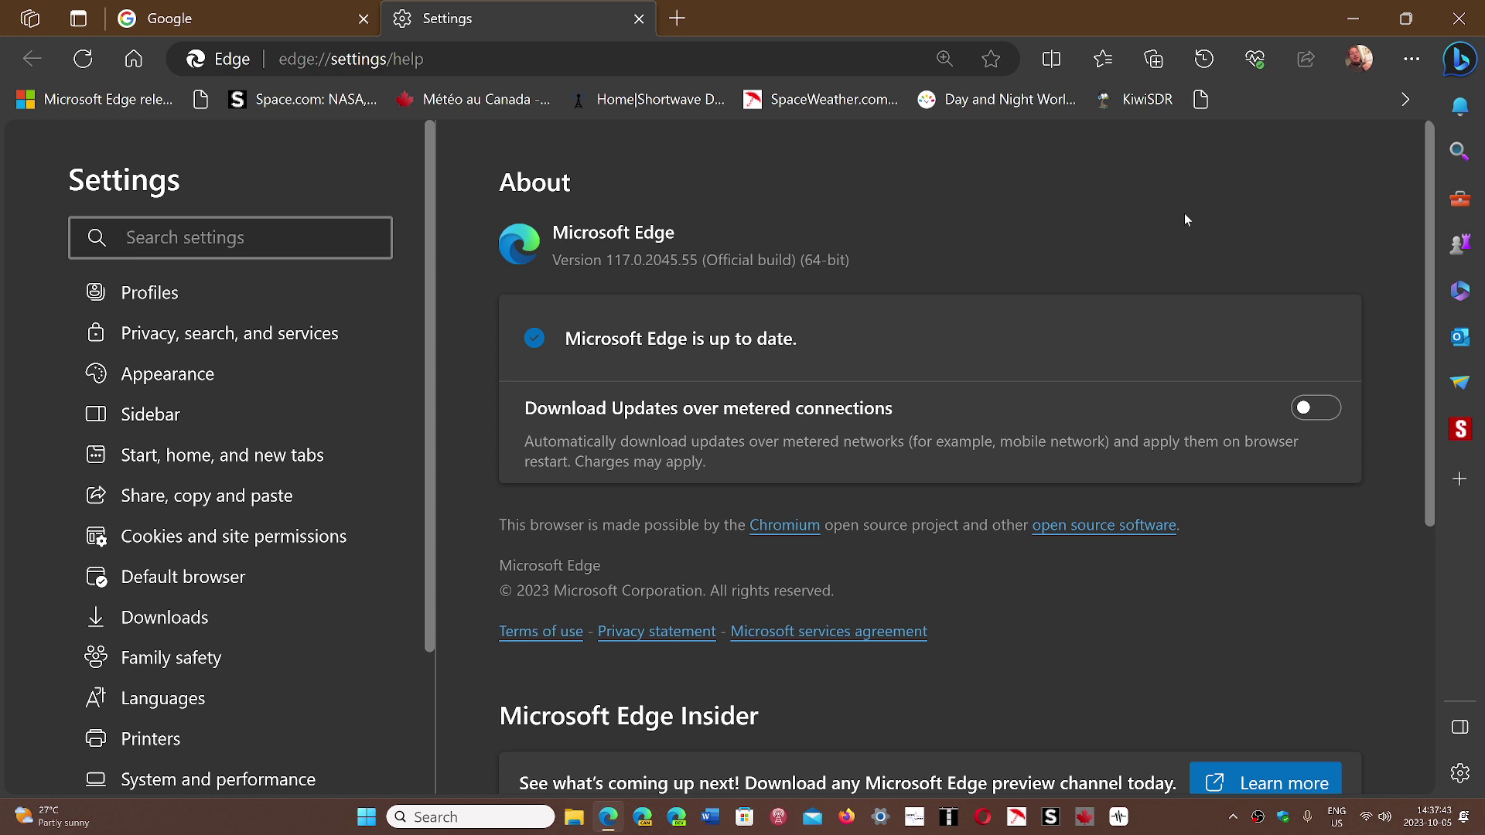
# - Select and deselect the Microsoft Edge heading on the About page, then close Edge to the desktop
pyautogui.tripleClick(1184, 213)
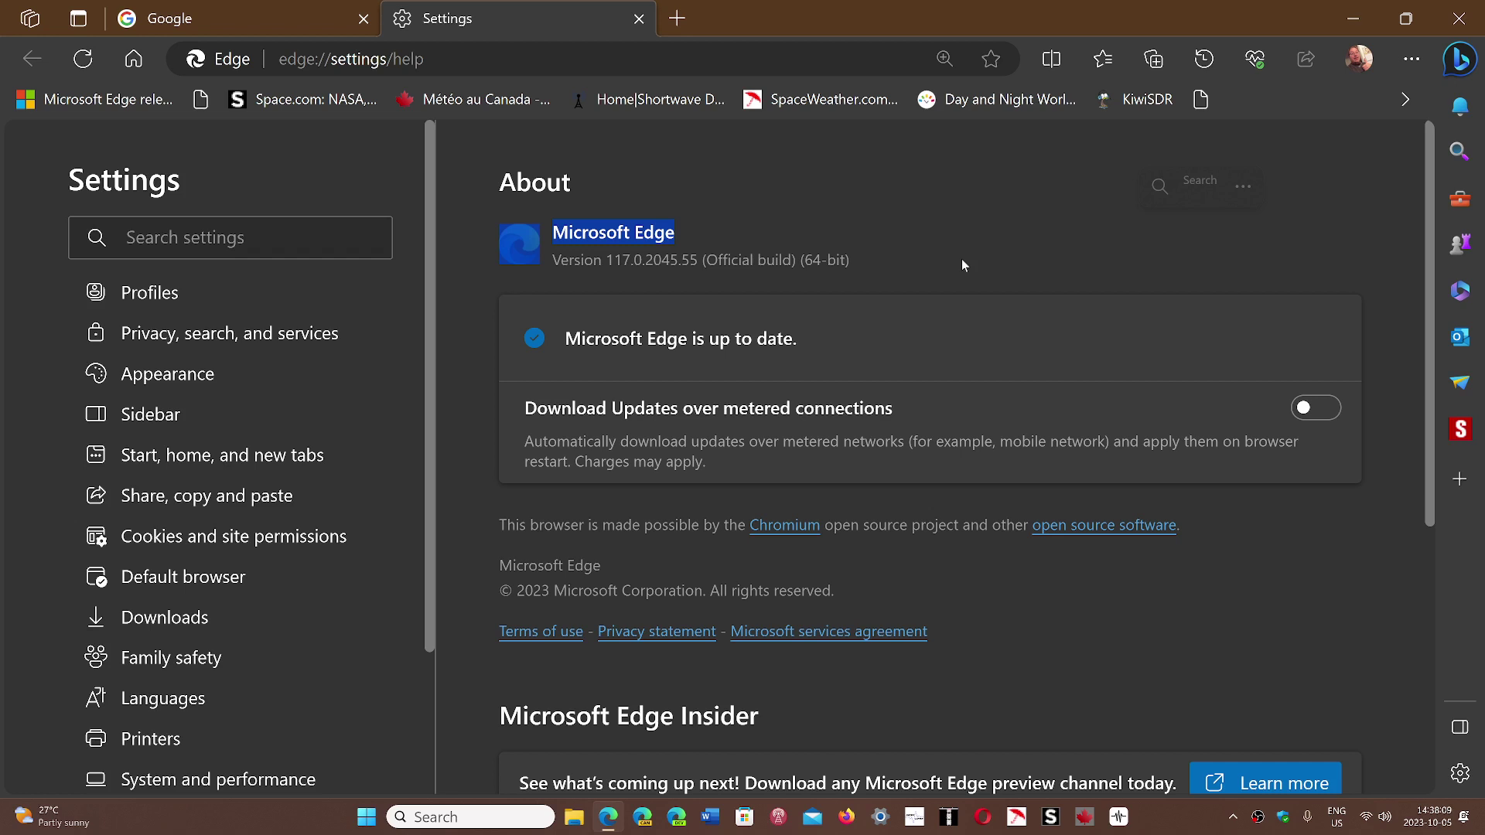
pyautogui.click(1031, 280)
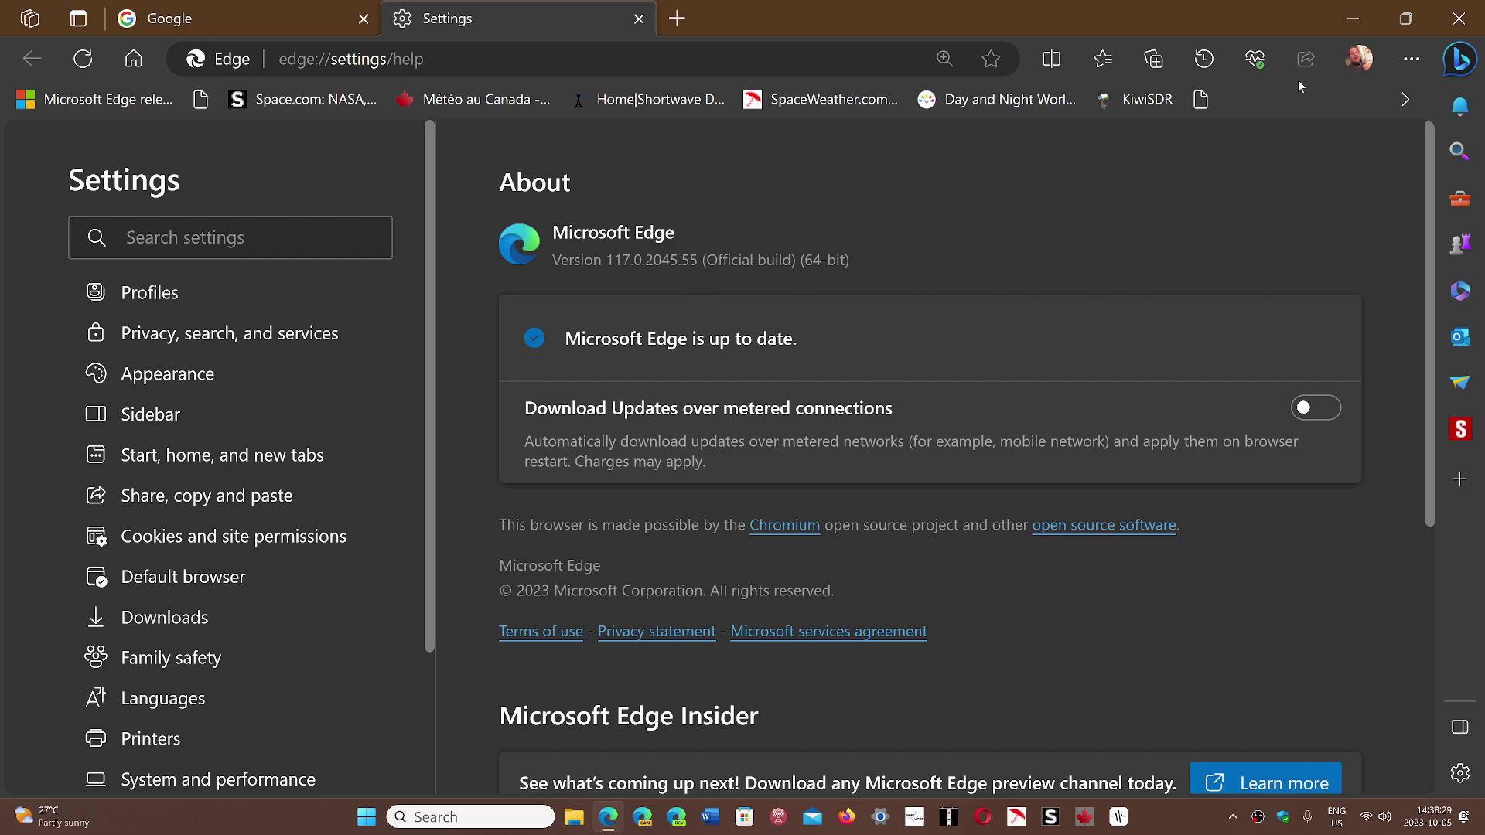
pyautogui.click(1464, 17)
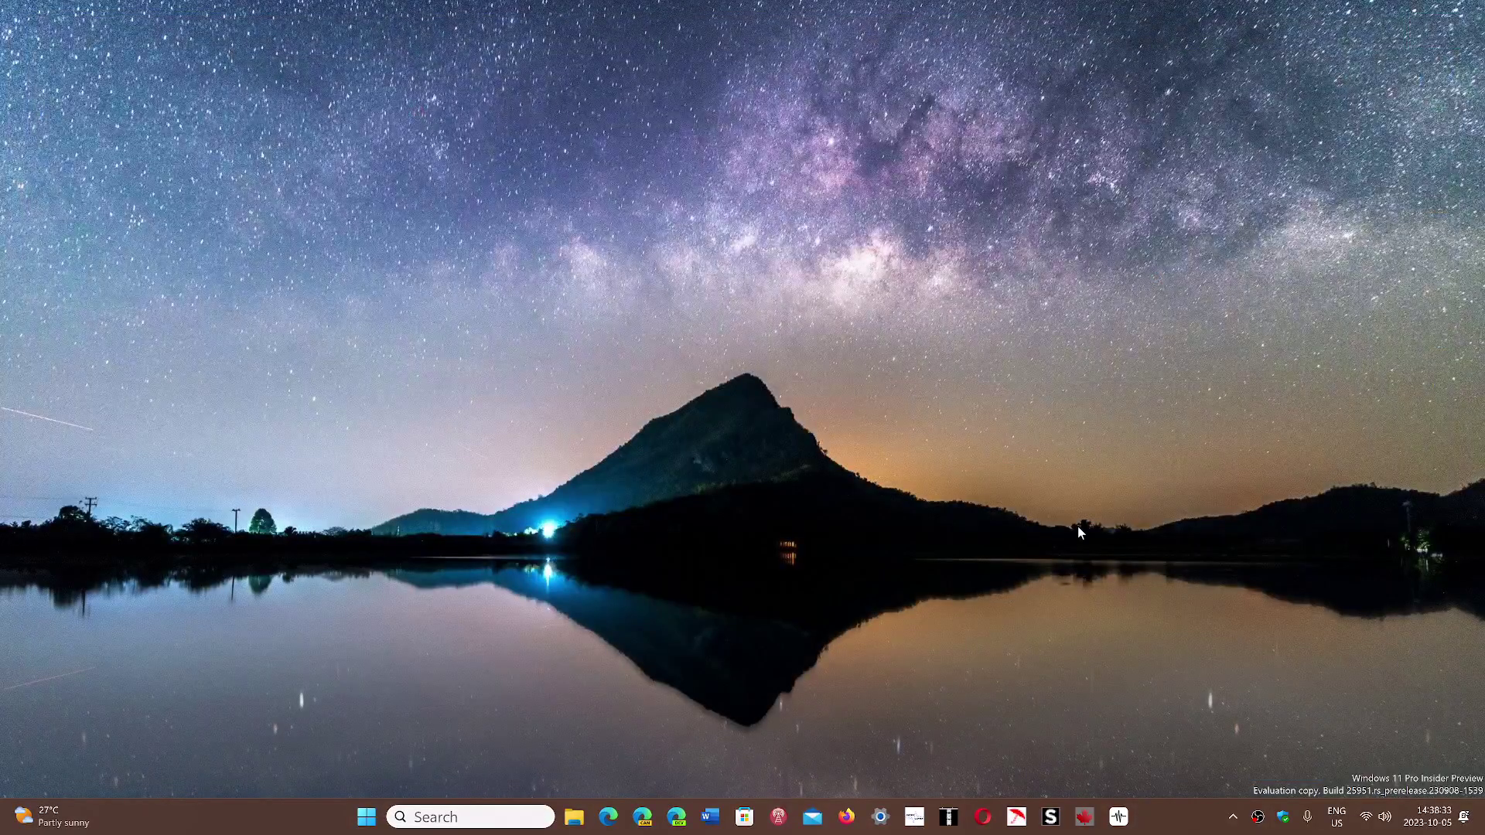